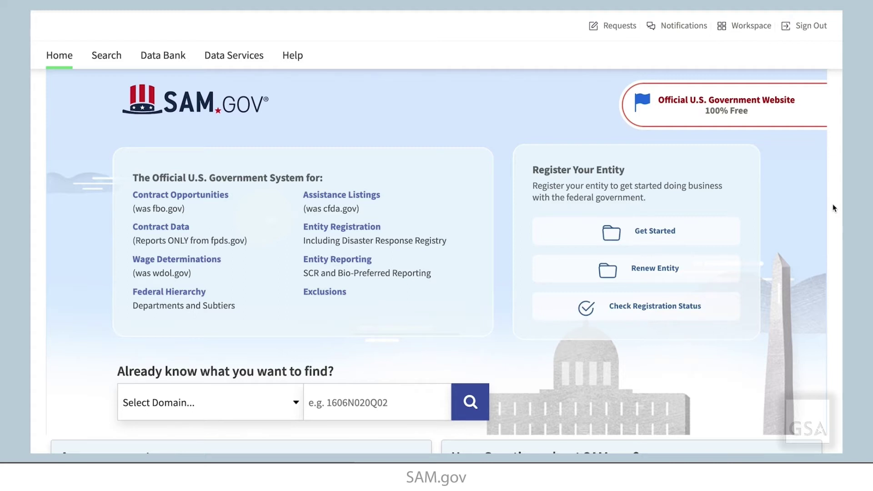
Open the Award/IDV Information Report from the Data Bank's ad hoc contract data reports.
click(173, 66)
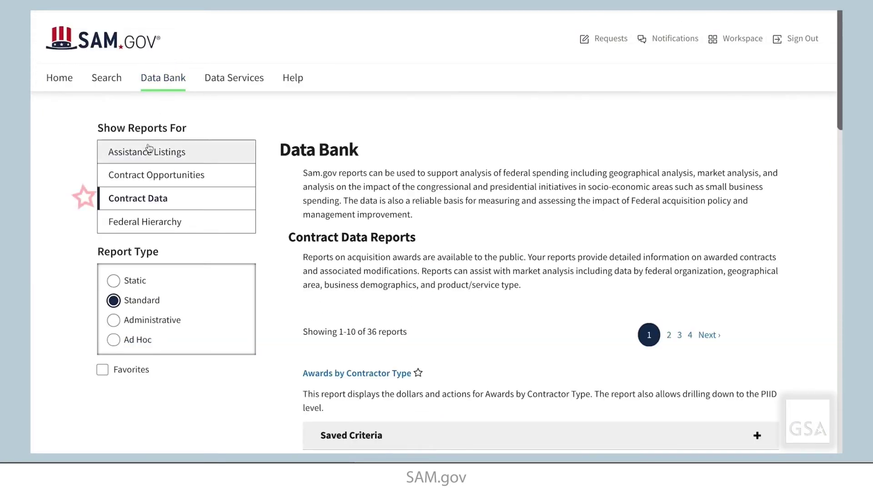
click(148, 202)
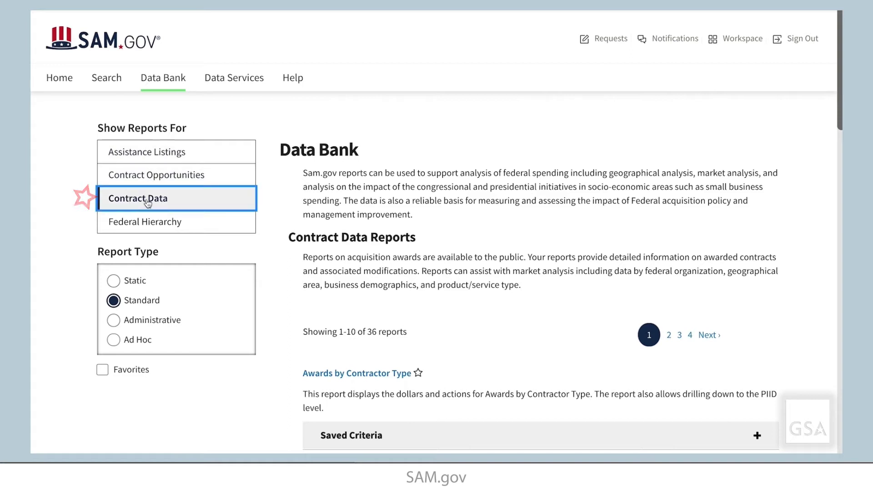
click(143, 343)
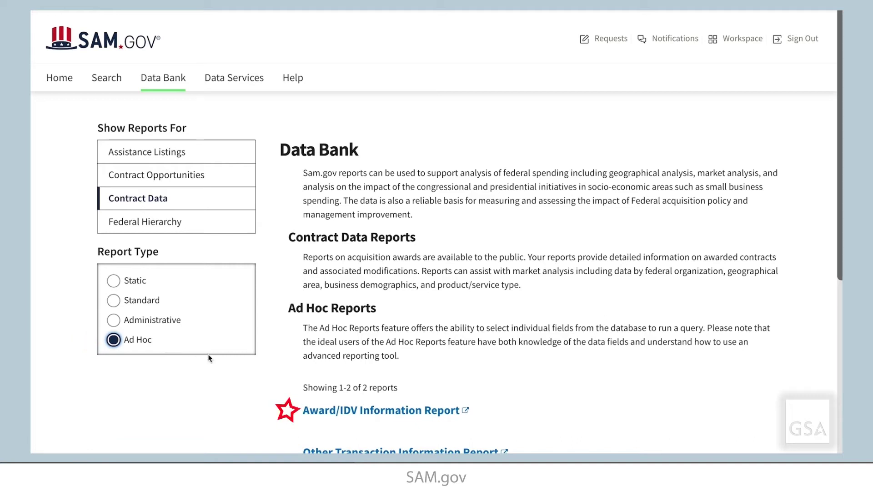
click(360, 410)
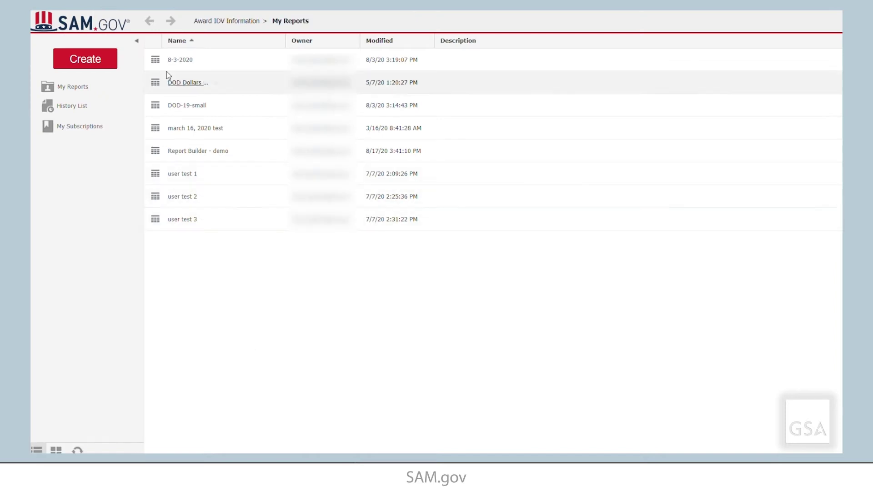
Create a new blank report in the Award IDV Information project.
click(116, 59)
mouse_move(116, 86)
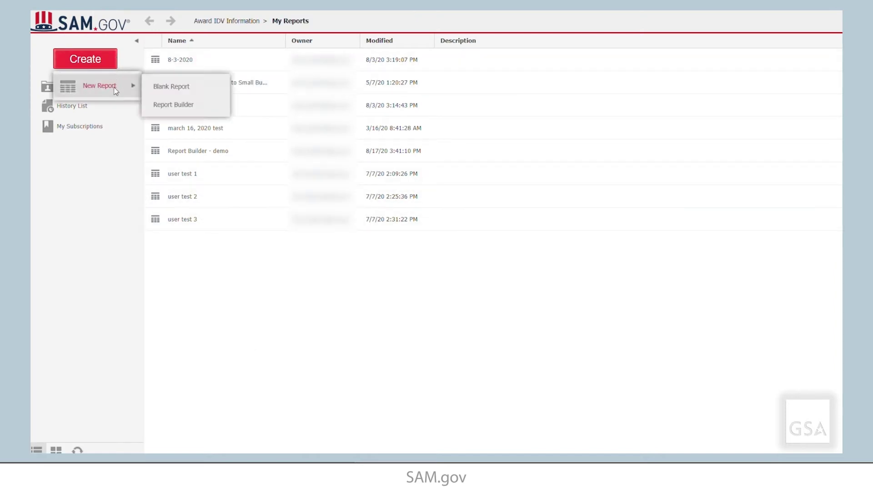
click(160, 85)
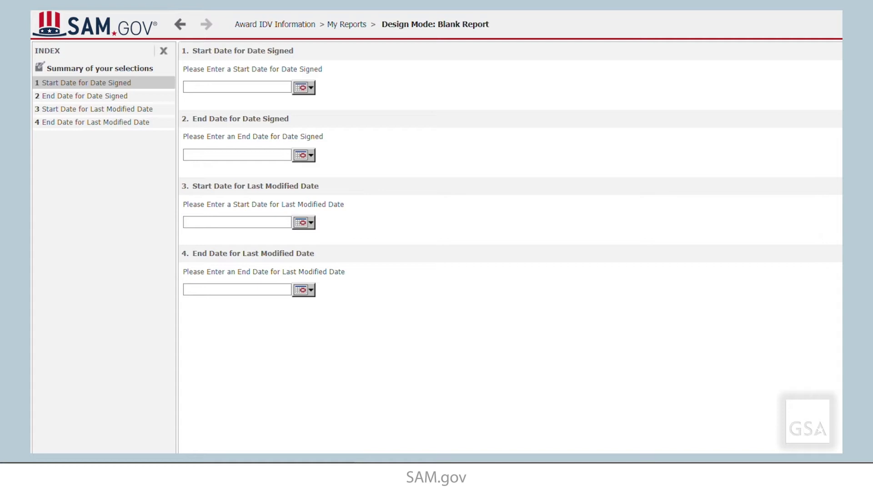
Set the Date Signed range from 10/1/2018 to 9/30/2019 and open the report in design mode.
click(258, 87)
text(10/1/2018)
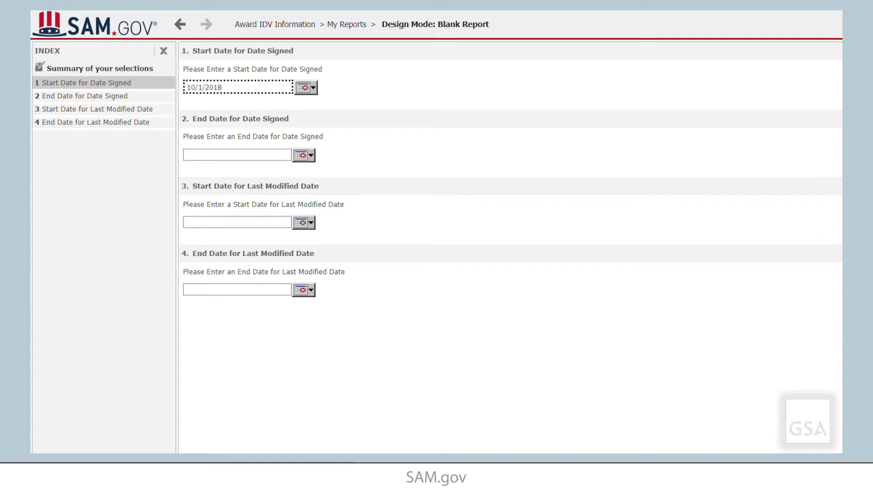
key(Tab)
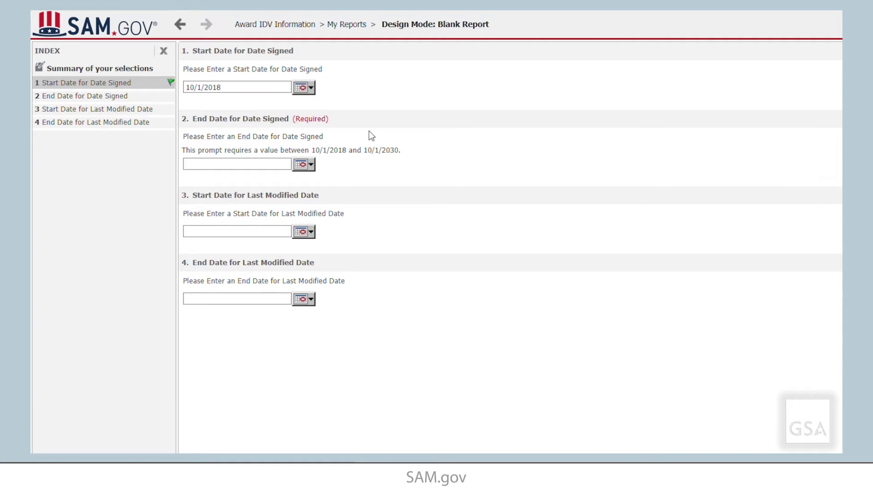
click(273, 168)
text(9/30/2019)
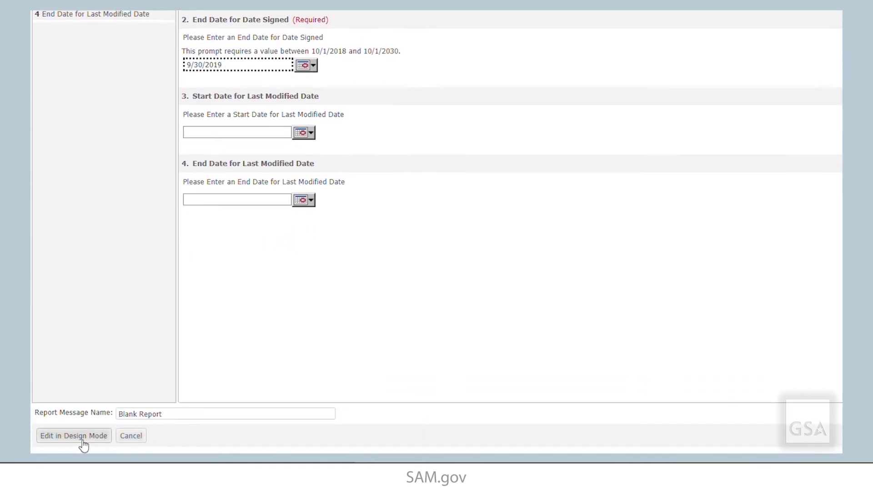
click(83, 440)
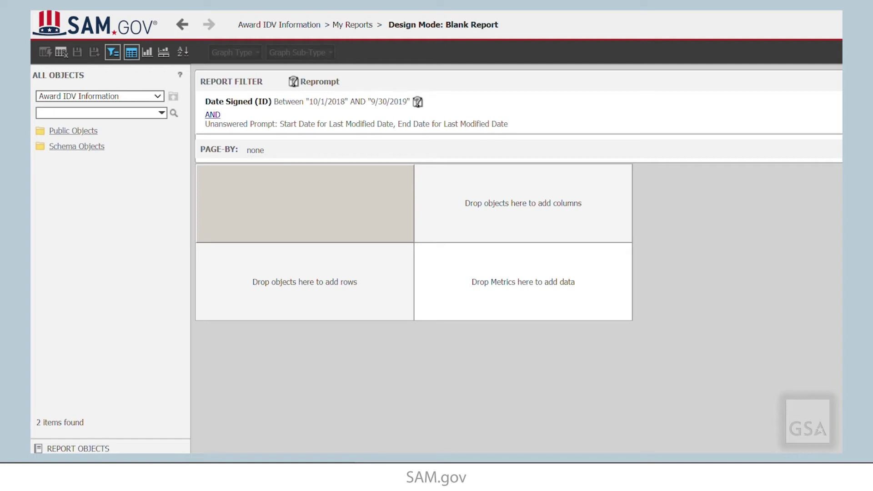
Search the schema attributes for "agency id" and add Contracting Agency ID to the report.
click(68, 147)
click(70, 135)
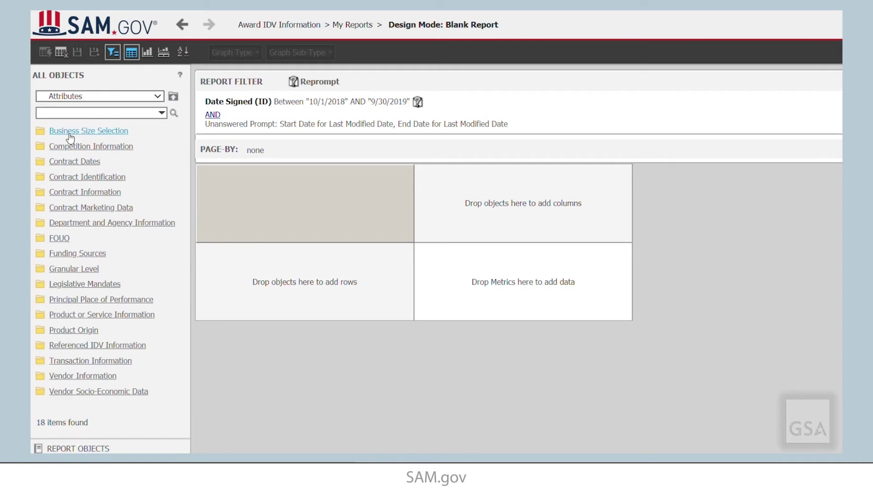
click(71, 117)
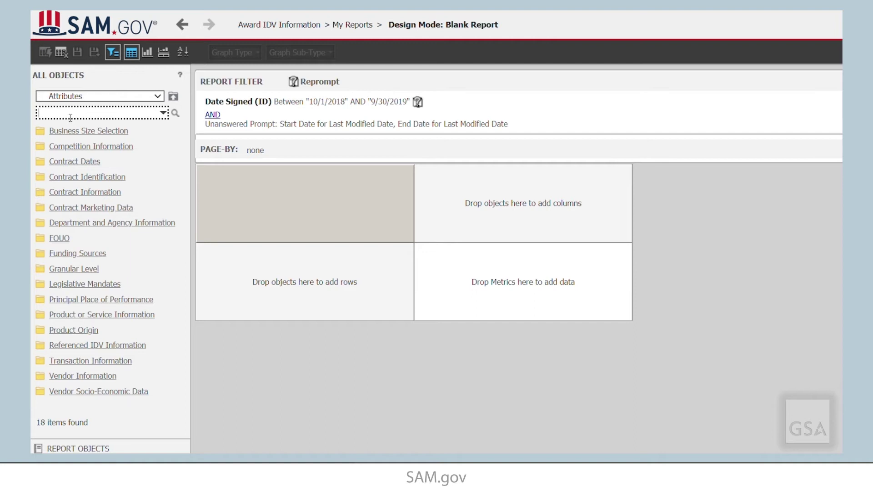
text(agency id)
key(Return)
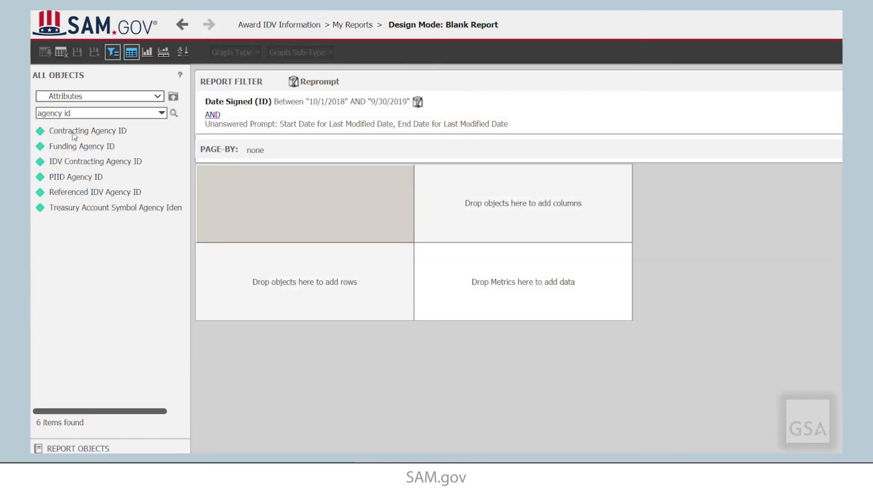
double_click(73, 132)
Search the attributes for "PIID" and add the PIID attribute to the report.
drag(92, 113, 32, 115)
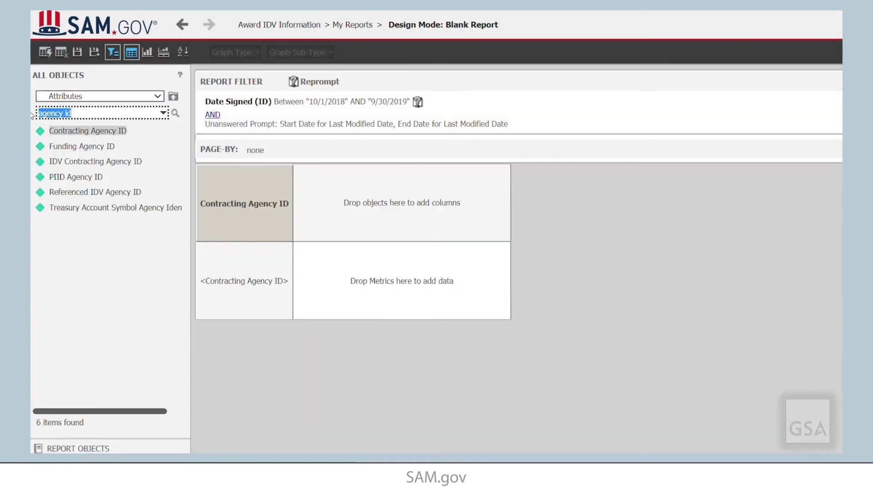
text(PIID)
key(Return)
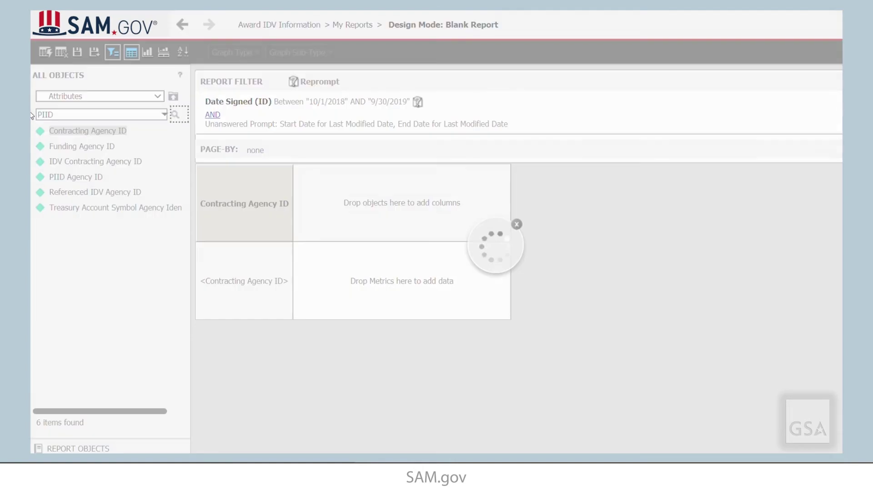
double_click(57, 146)
Search the attributes for "NAICS" and add NAICS Code and NAICS Description to the report.
drag(64, 115, 32, 116)
text(NAICS)
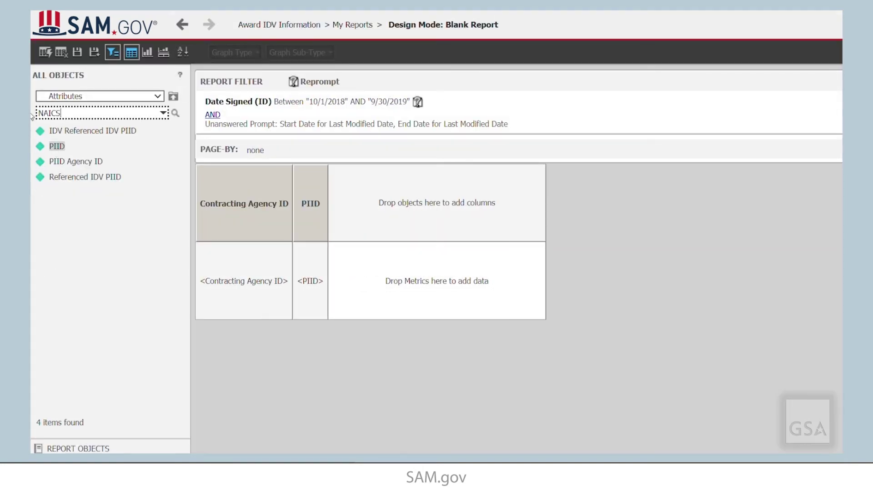
key(Return)
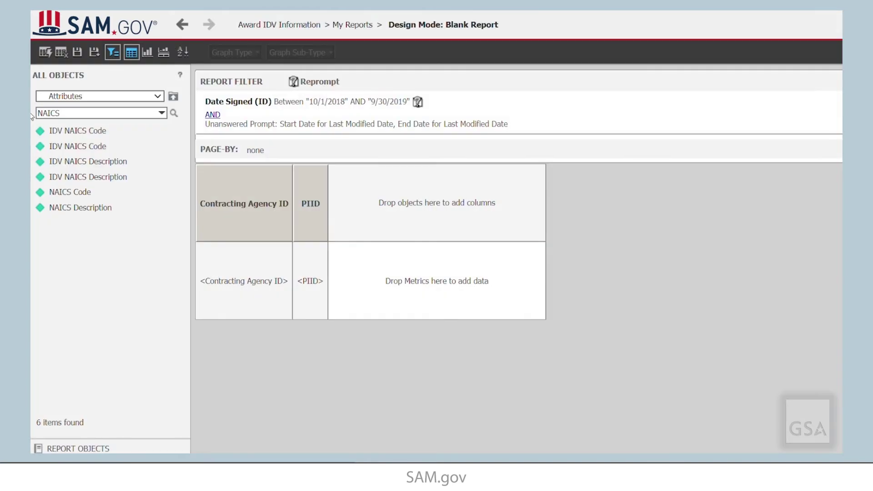
double_click(78, 193)
double_click(79, 210)
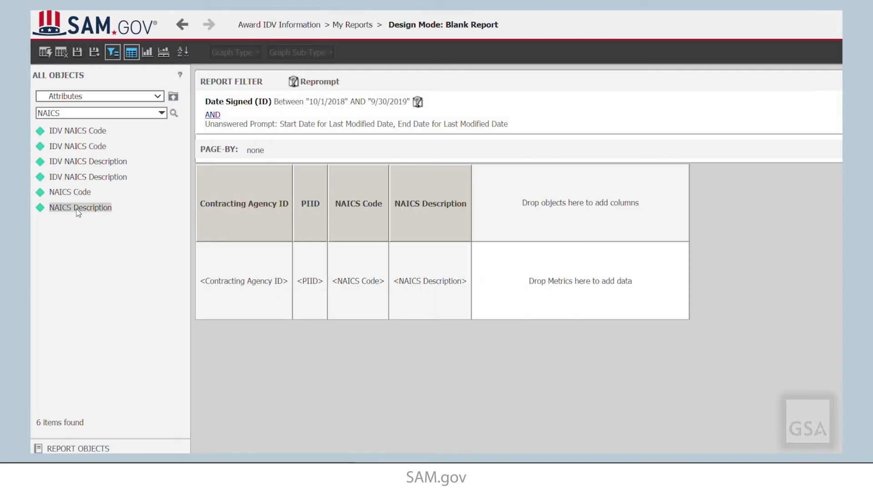
Search the attributes for "performance state" and add Principal Place of Performance State Code to the report.
double_click(75, 113)
text(per)
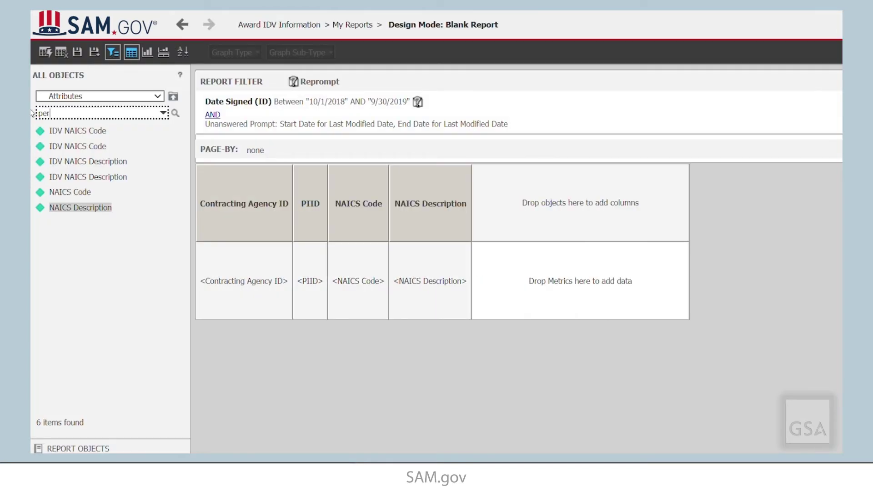
text(formance state)
key(Return)
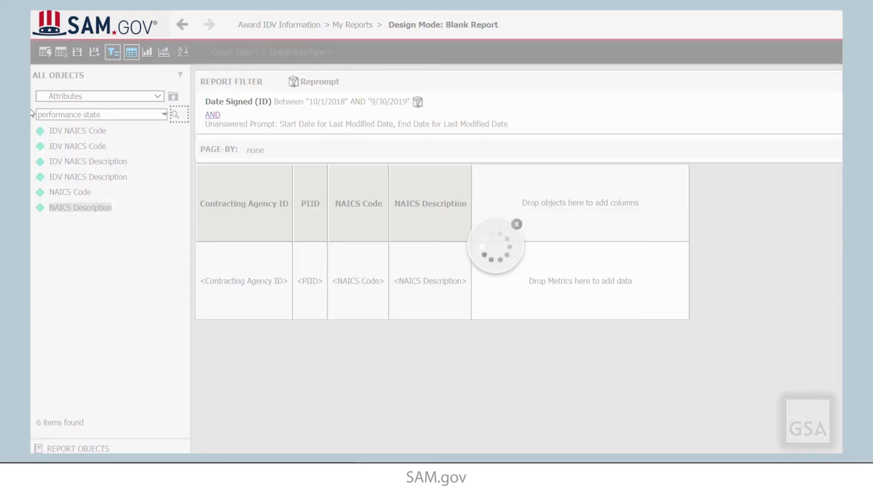
double_click(100, 132)
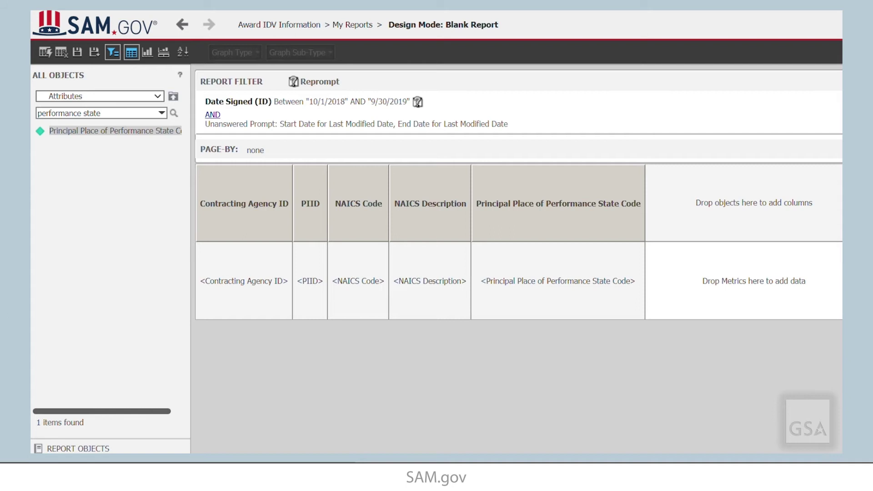
Add the Dollars Obligated metric from the public objects' Metrics folder to the report.
click(160, 98)
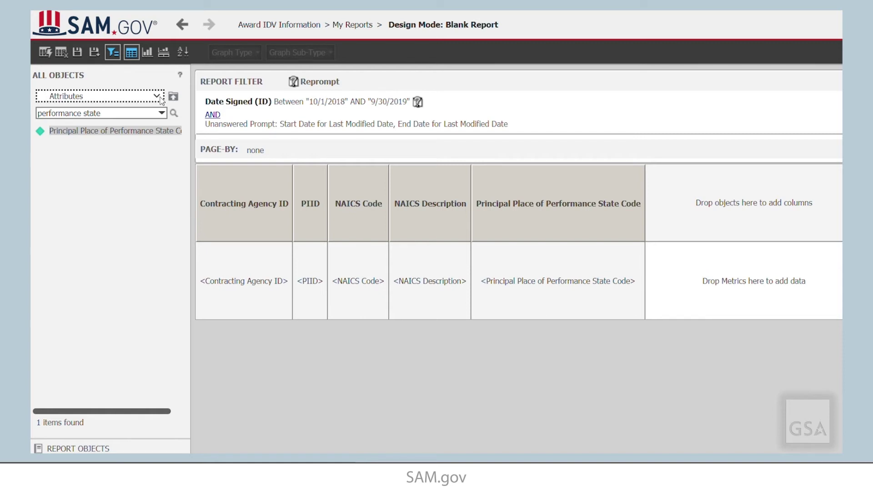
key(Up)
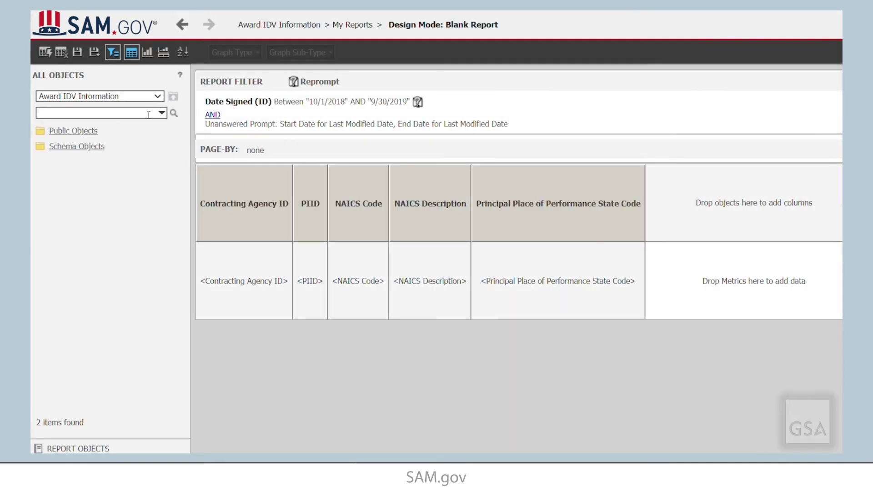
click(72, 131)
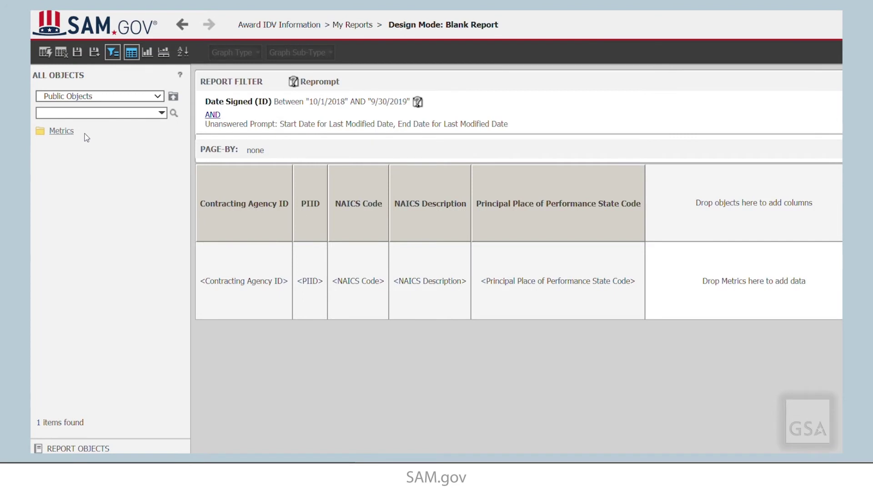
click(61, 131)
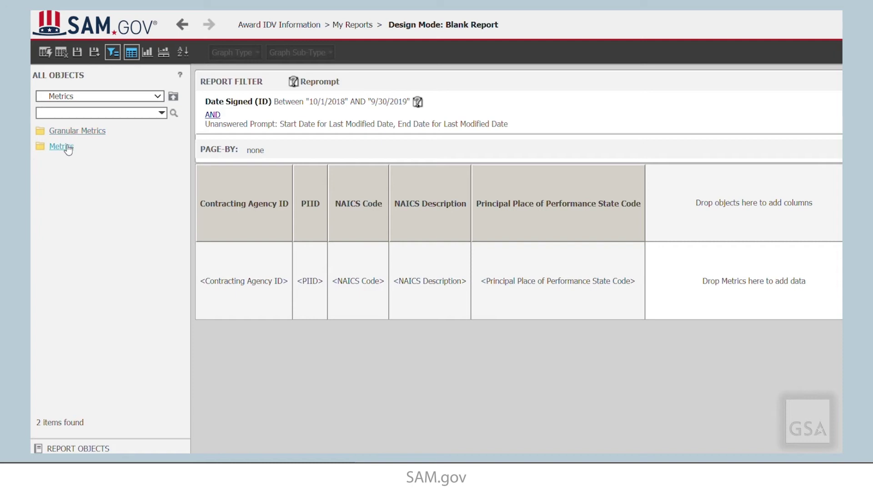
click(68, 148)
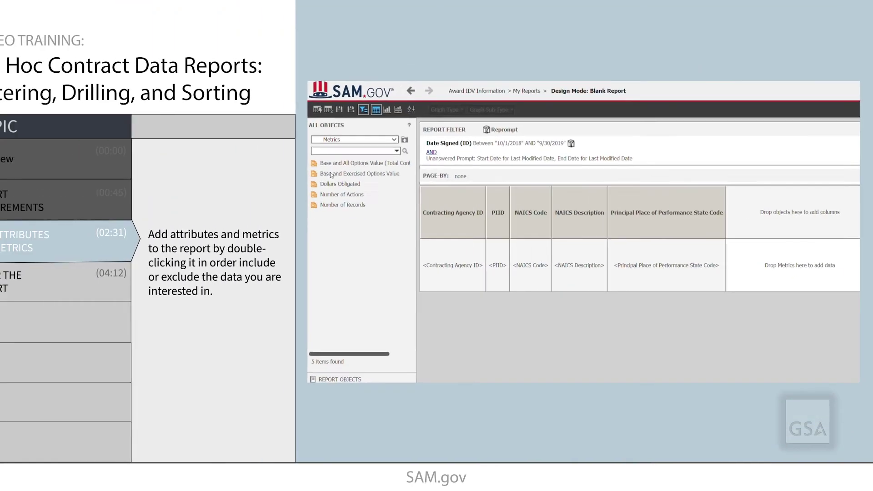
double_click(363, 187)
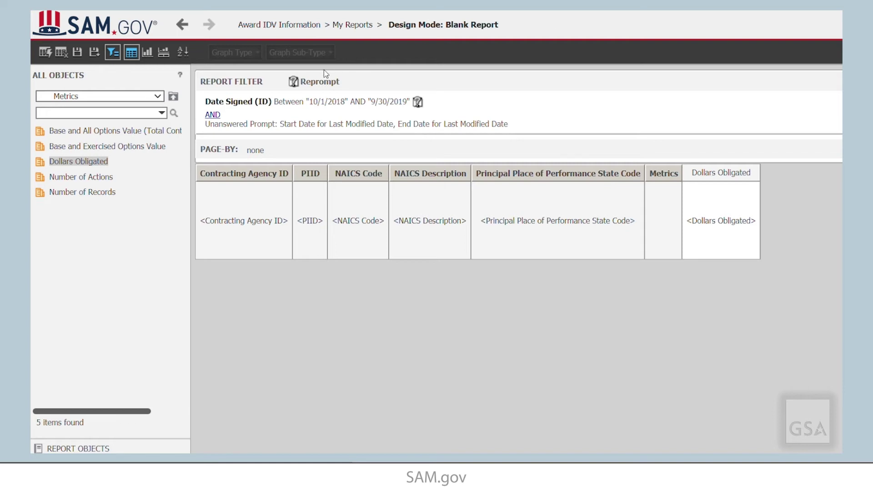
Return to the schema attributes, search for "NAICS" and add NAICS Code to the report filter.
click(173, 97)
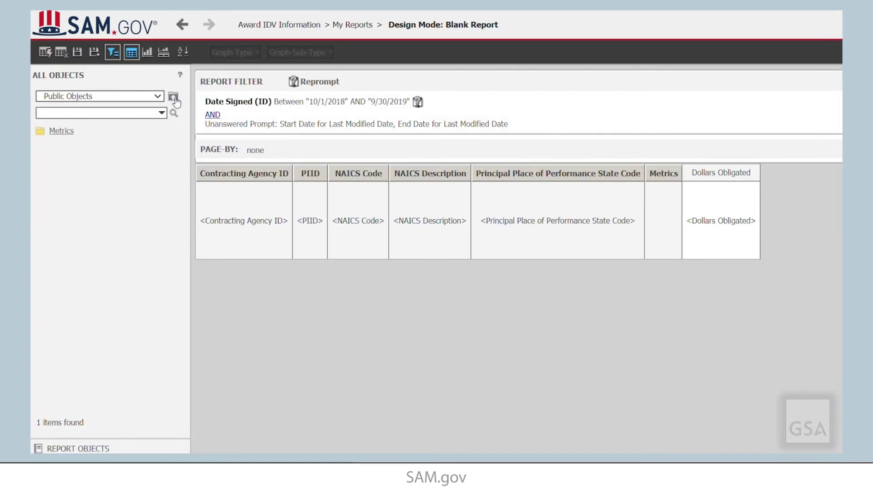
click(173, 96)
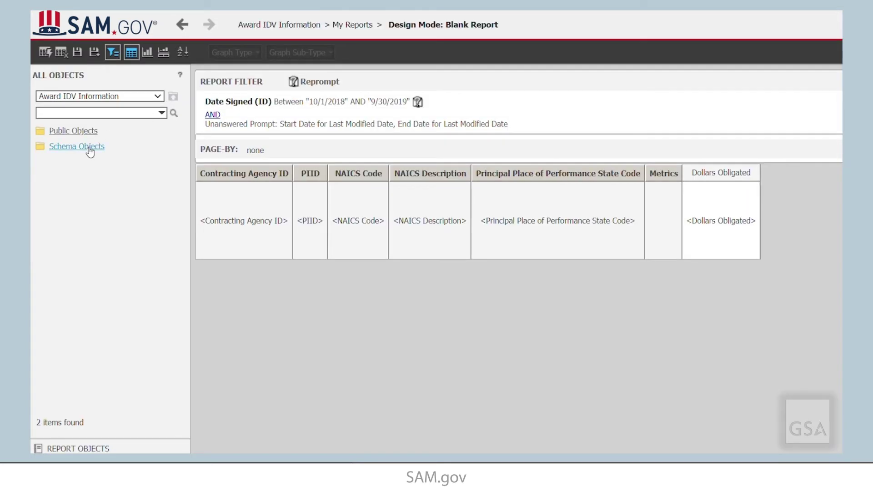
click(89, 147)
click(68, 131)
click(73, 118)
text(NAICS)
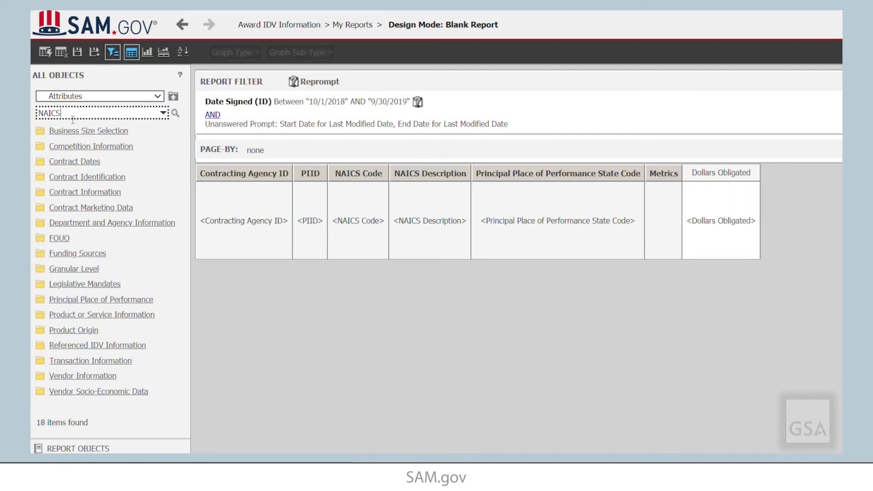
key(Return)
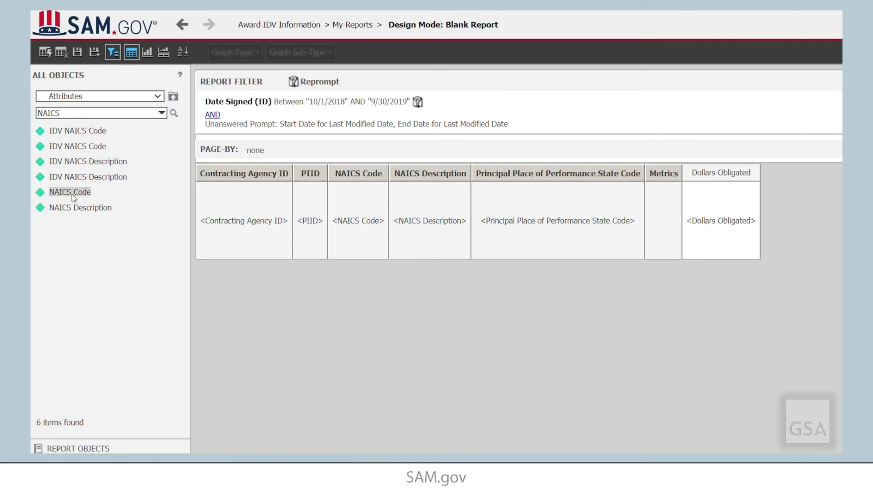
drag(72, 195, 594, 116)
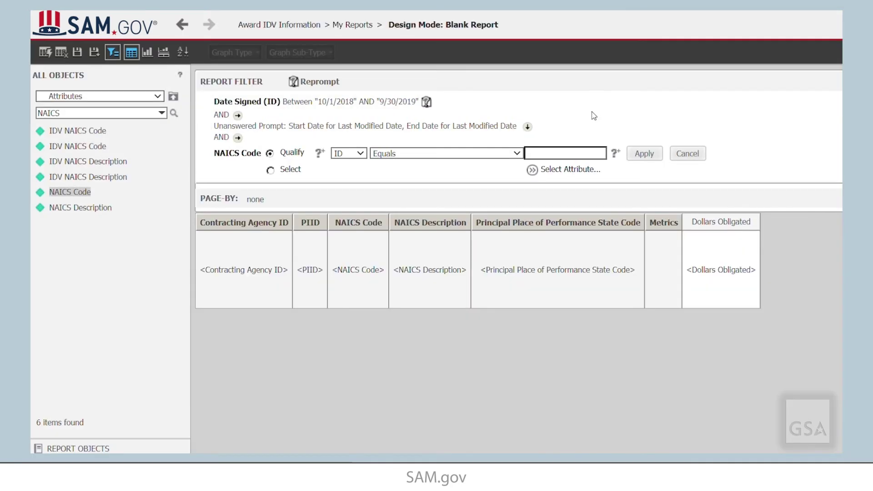
Set the NAICS Code filter condition to Begins with 23 and apply it.
click(518, 155)
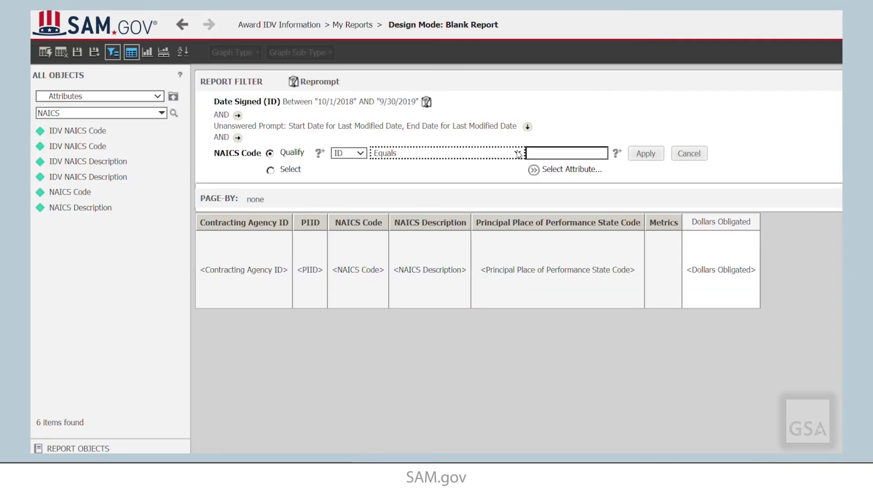
click(421, 257)
click(536, 155)
text(23)
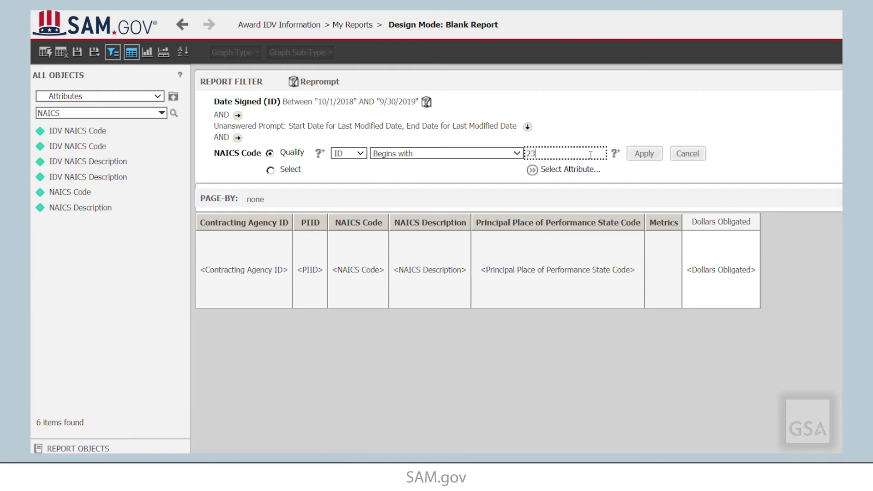
click(638, 154)
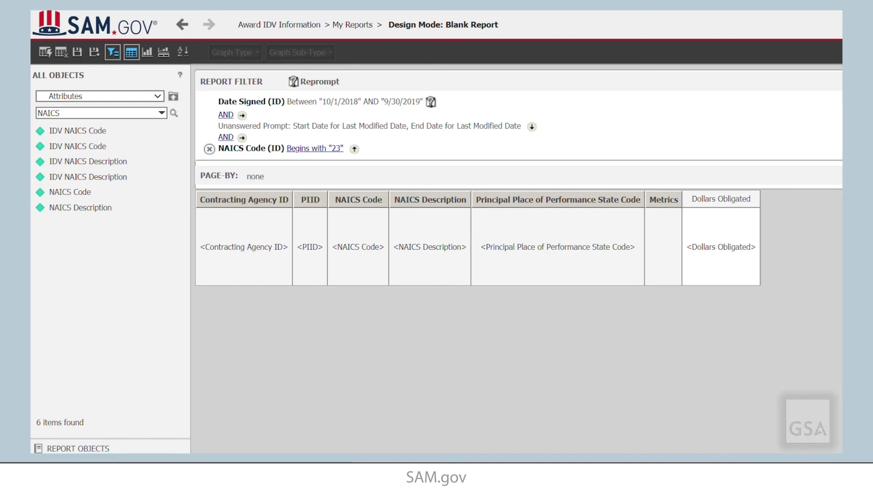
Search the attributes for "performance state" and add Principal Place of Performance State Code to the report filter.
drag(79, 113, 32, 110)
text(performance state)
key(Return)
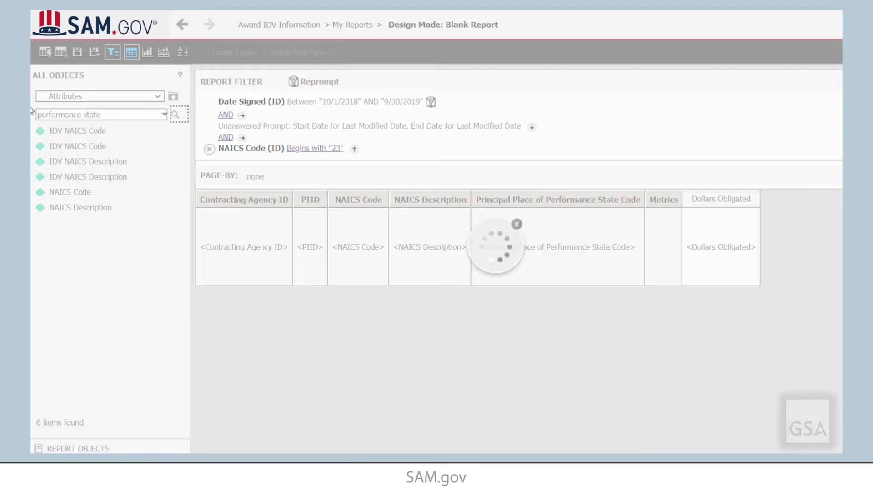
drag(59, 131, 662, 130)
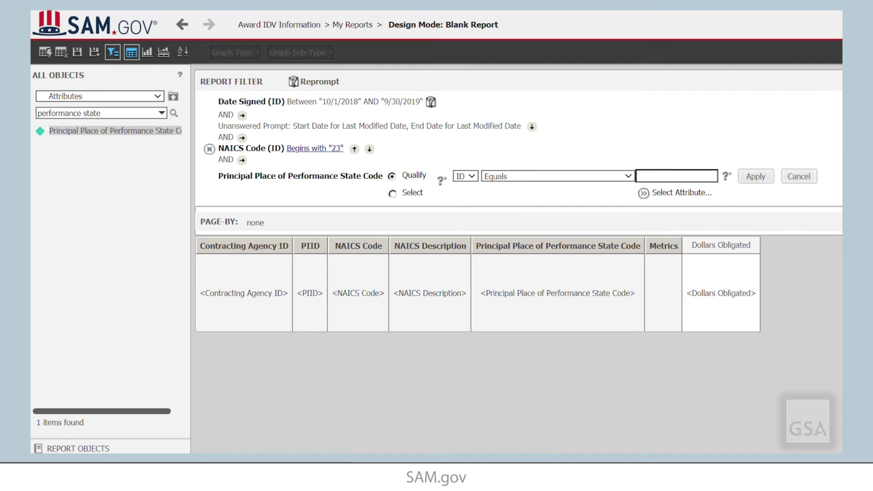
Restrict the Principal Place of Performance State Code filter to the selected list value TN and apply it.
click(393, 194)
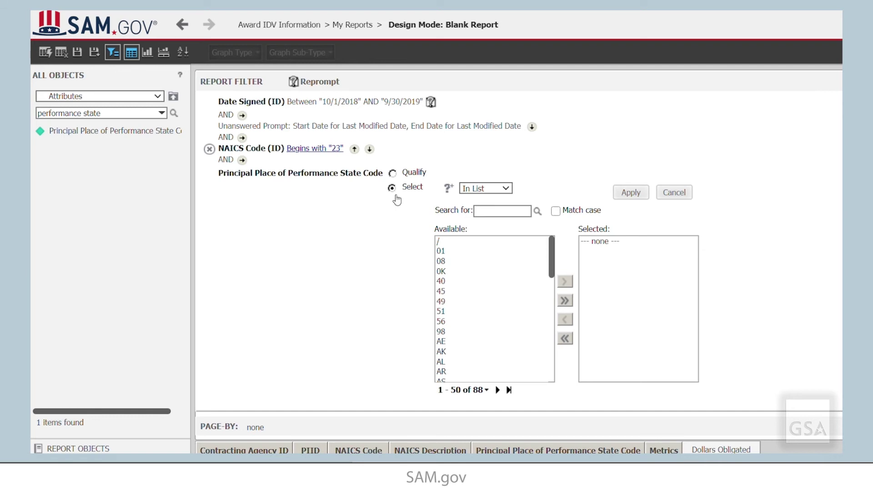
drag(551, 243, 546, 354)
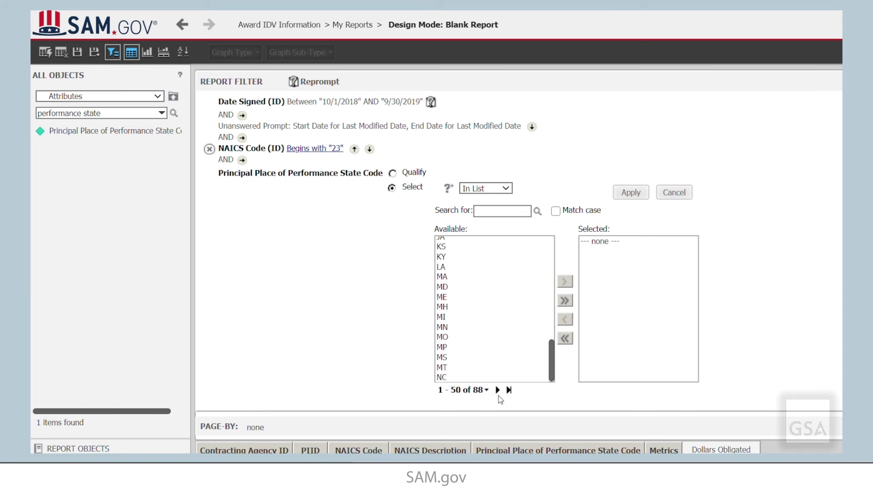
click(498, 390)
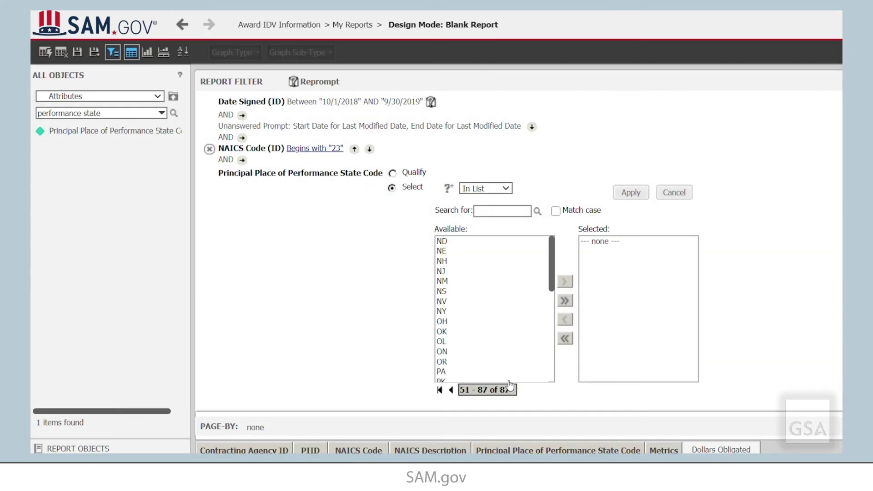
drag(550, 270, 549, 327)
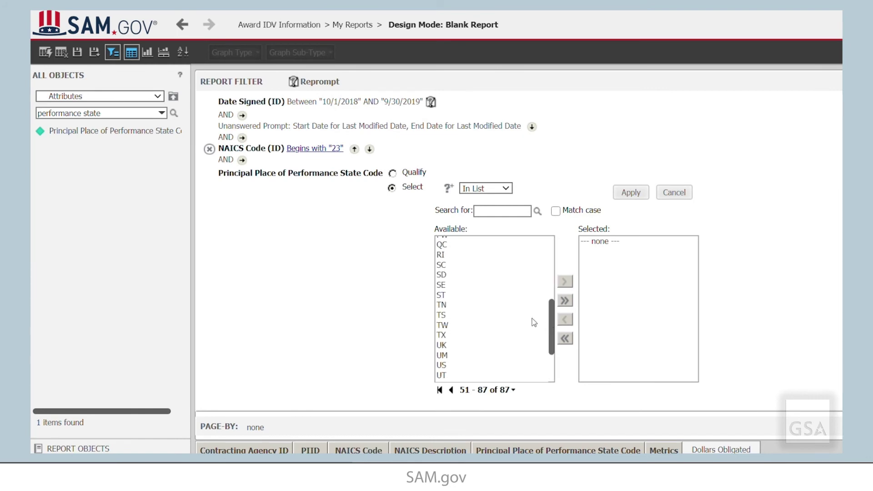
click(442, 307)
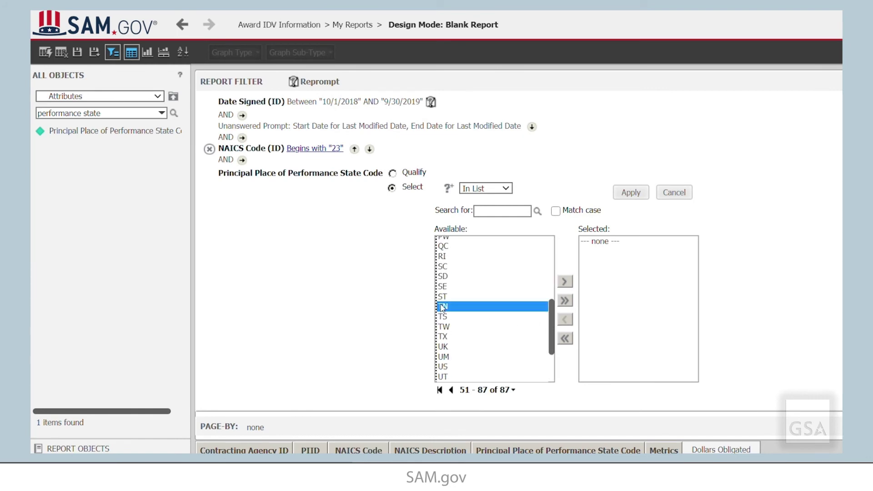
click(570, 283)
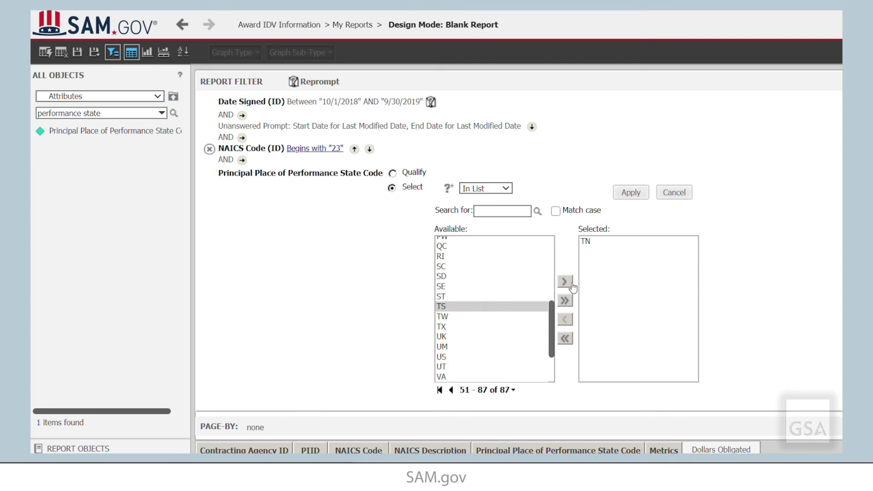
click(631, 195)
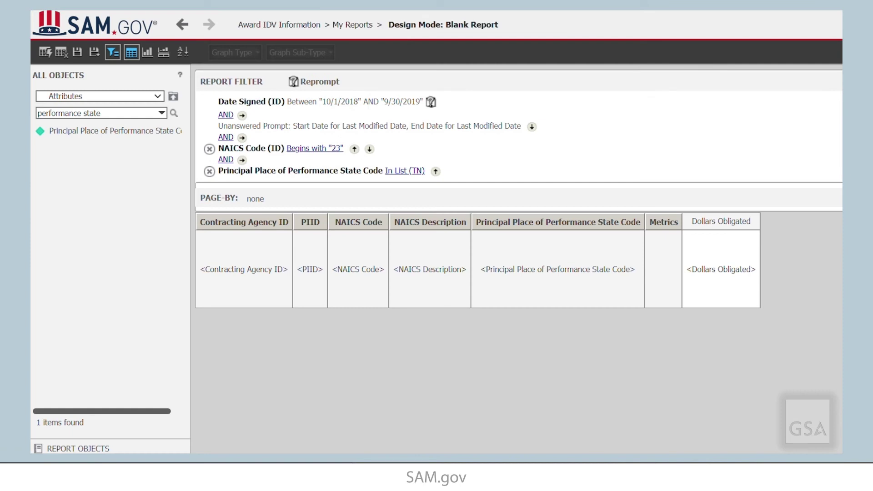
Add the Dollars Obligated metric from the public objects' Metrics folder to the report filter.
click(160, 97)
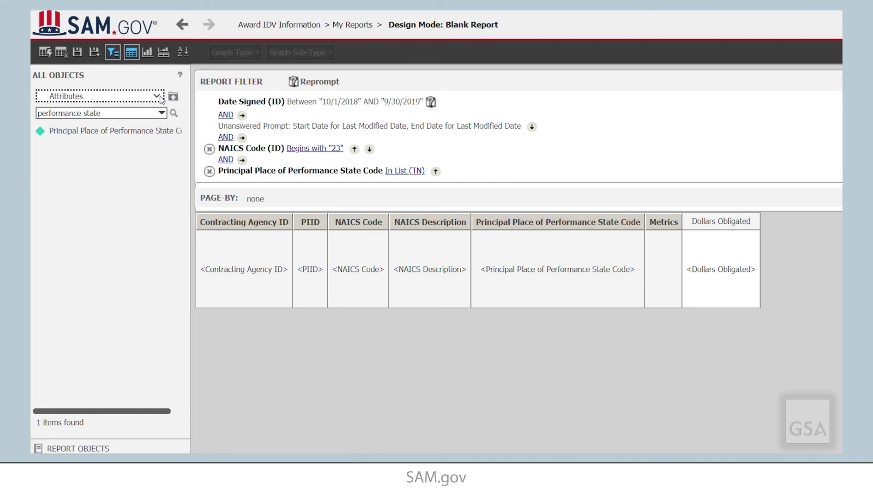
click(130, 106)
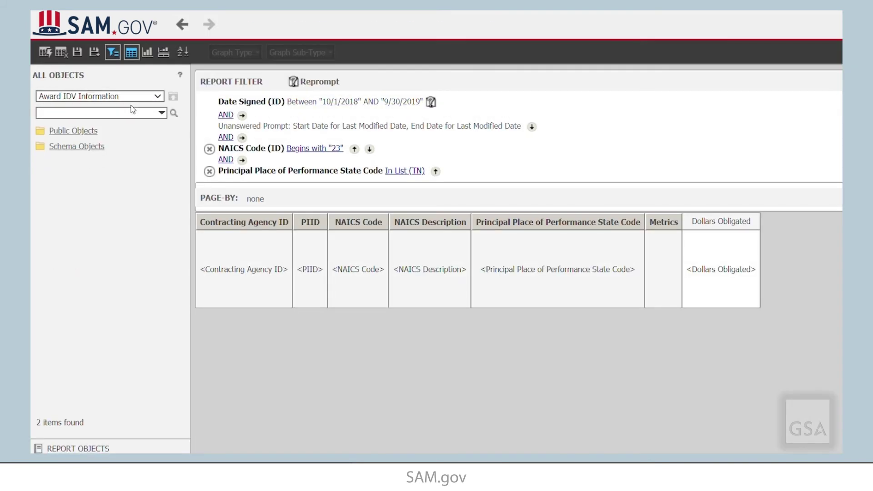
click(80, 135)
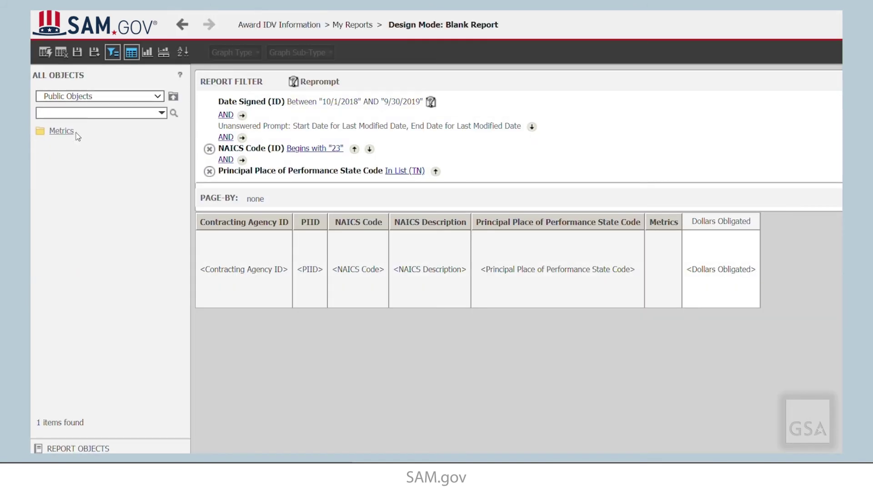
click(75, 133)
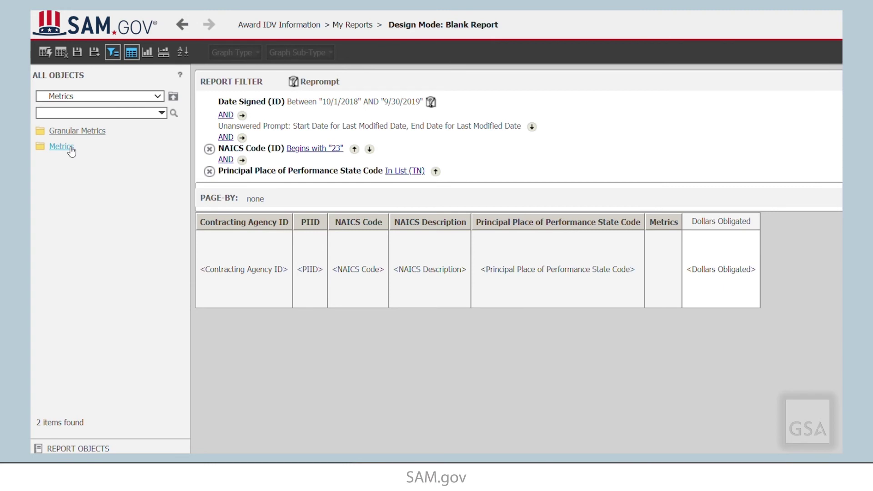
click(70, 147)
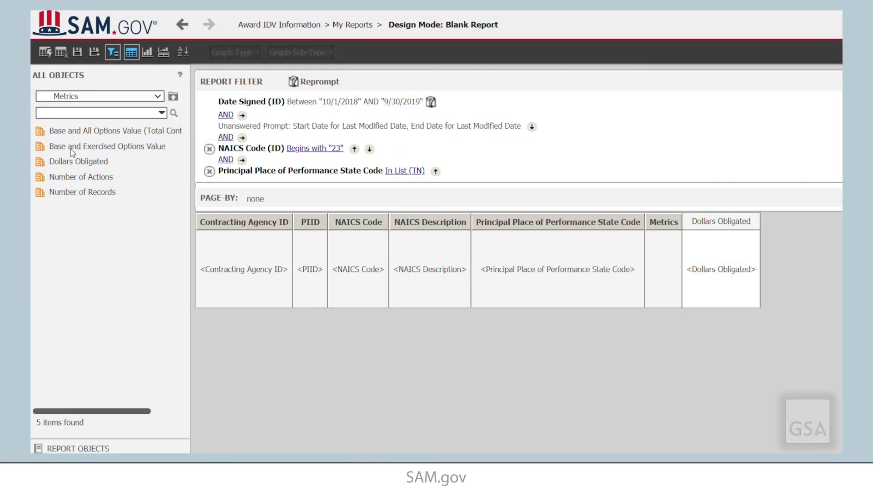
drag(78, 161, 554, 163)
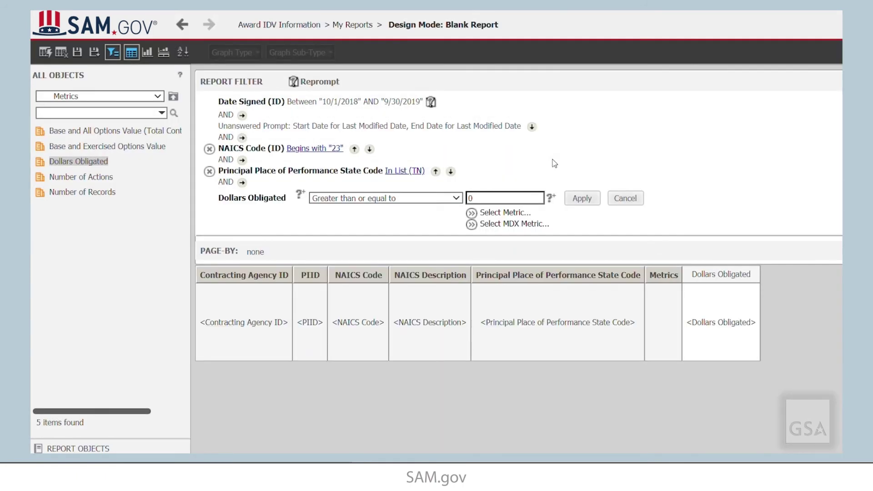
Set the Dollars Obligated filter condition to Highest 100 and apply it.
click(455, 197)
click(410, 324)
key(Tab)
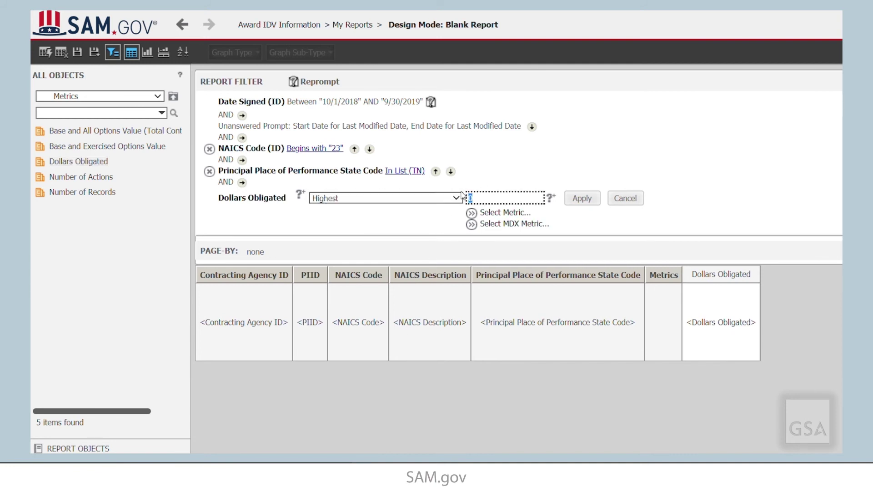
text(100)
click(582, 198)
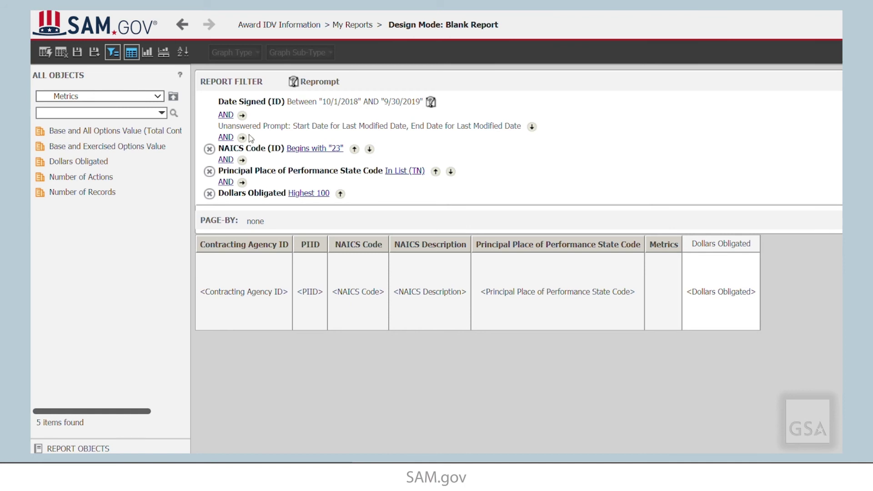
Run the report and drill from Contracting Agency ID to Contracting Office ID.
click(45, 53)
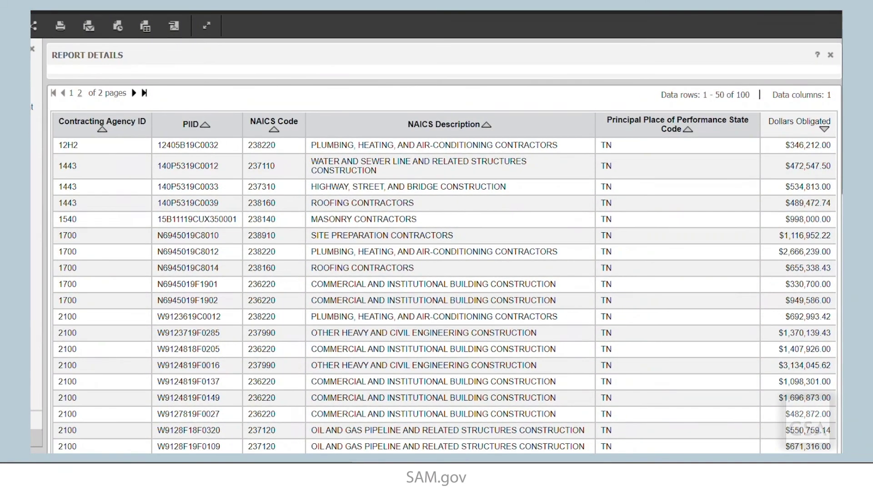
right_click(128, 130)
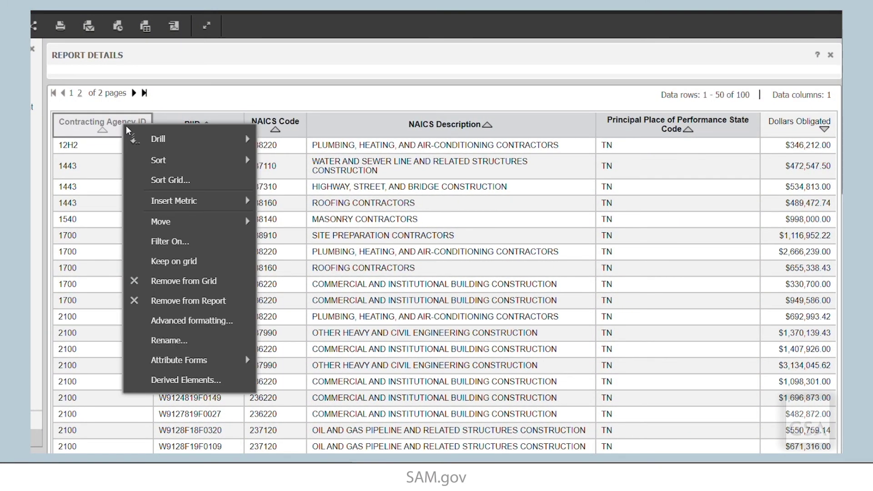
mouse_move(137, 139)
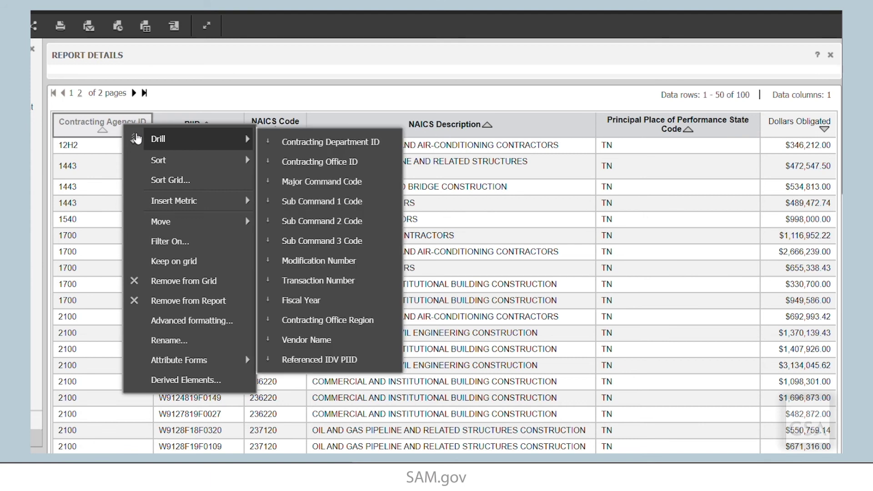
click(292, 163)
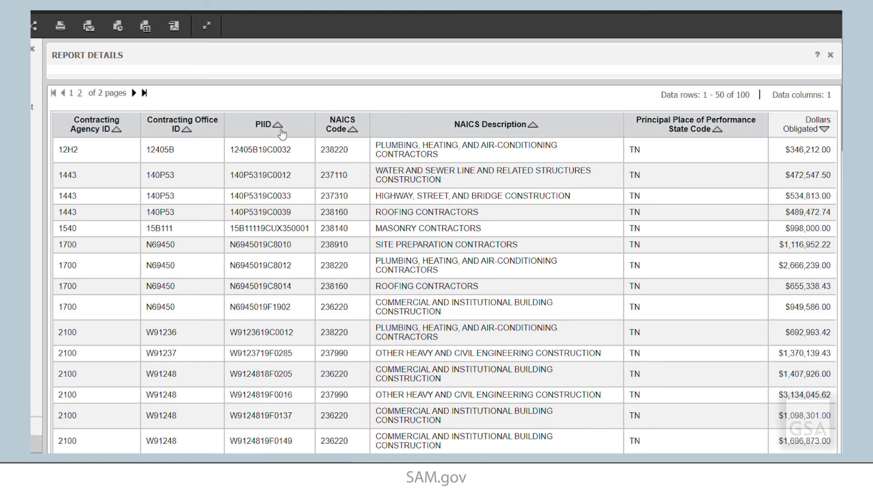
Sort the report results by Dollars Obligated in descending order.
right_click(791, 125)
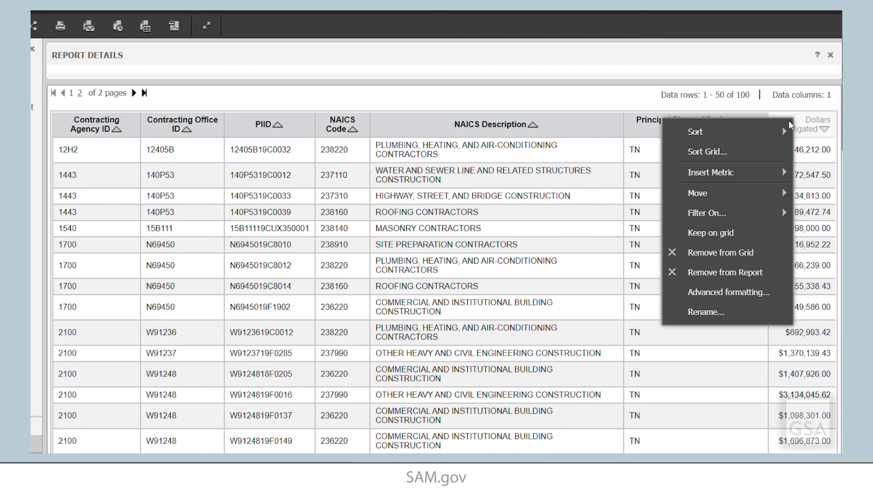
mouse_move(772, 133)
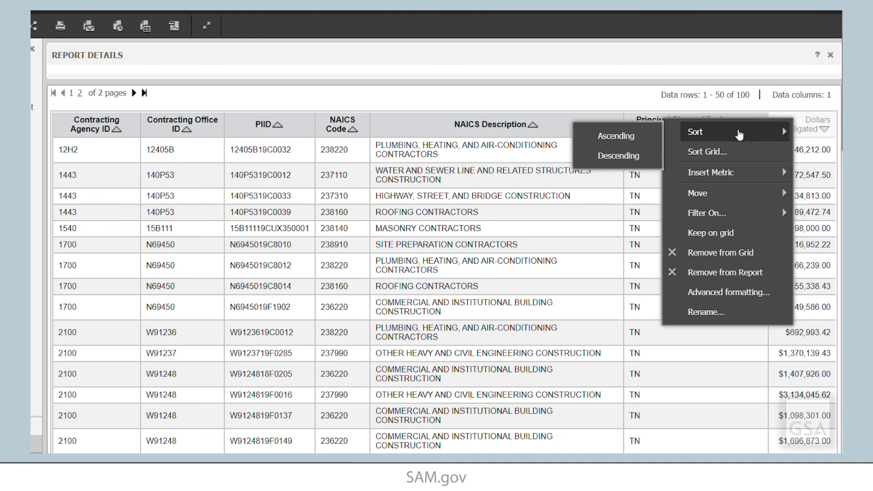
click(636, 157)
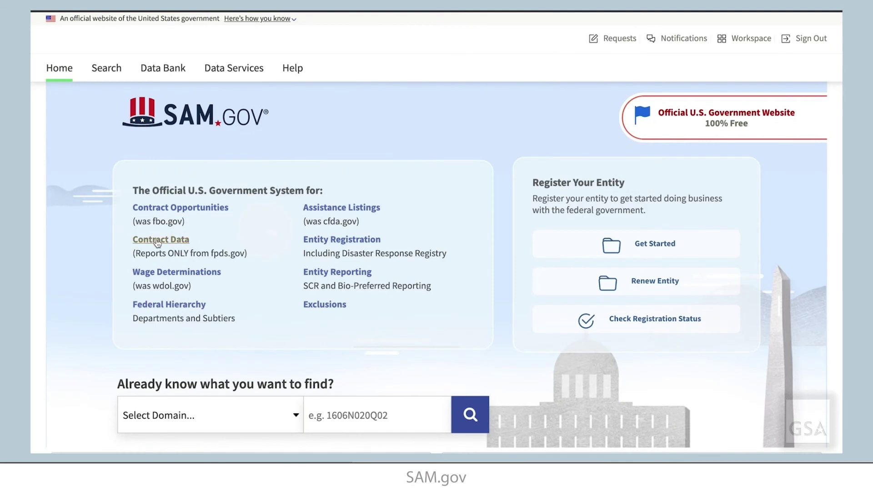
Open Contract Data from the SAM.gov home page, and expand the Feedback form near the foot of the home page.
click(157, 241)
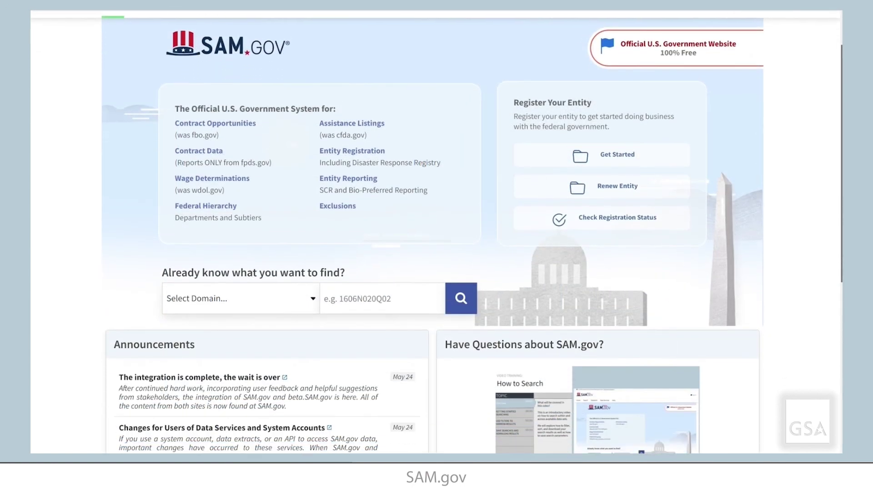
scroll(436, 232, down, 5)
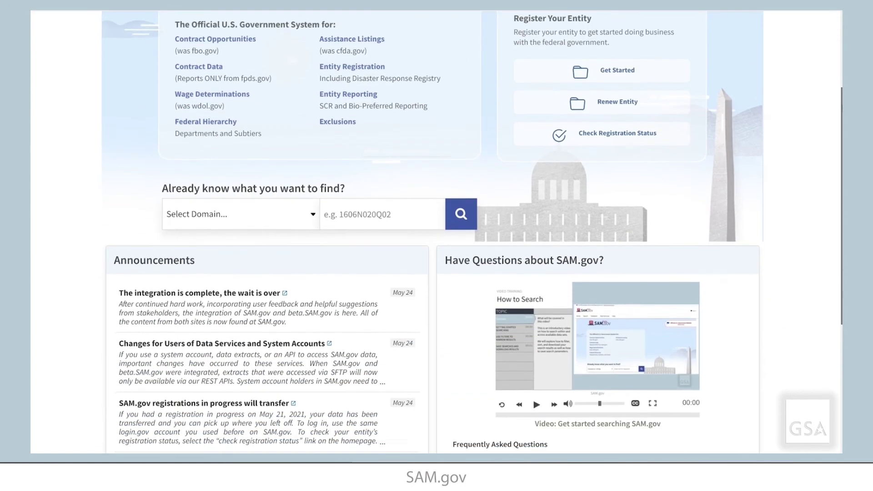
scroll(772, 272, down, 2)
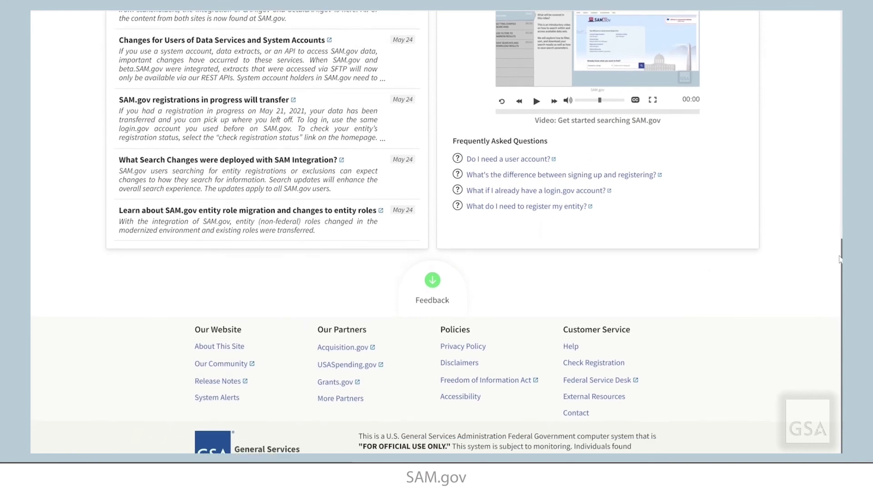
click(457, 284)
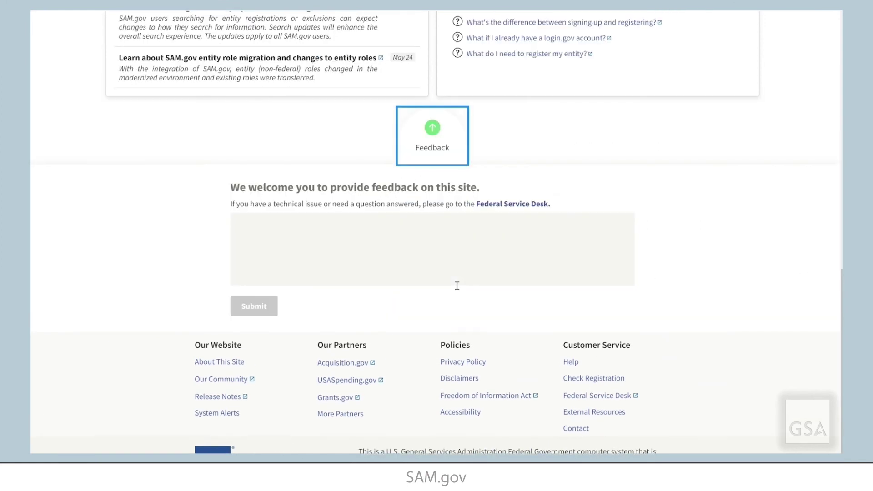